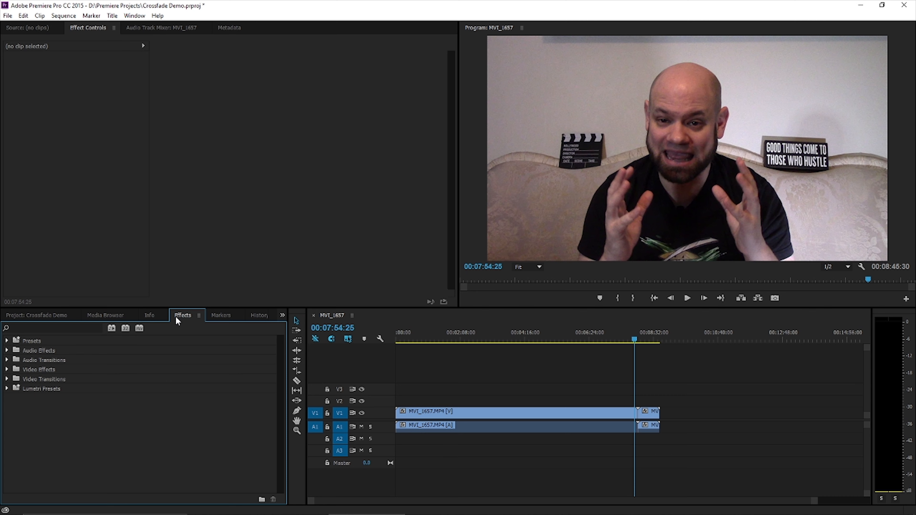
Step: Apply the Cross Dissolve video transition to the edit point between MVI_1657 and MVI_1658 on V1
{"action": "left_click", "coordinate": [7, 379]}
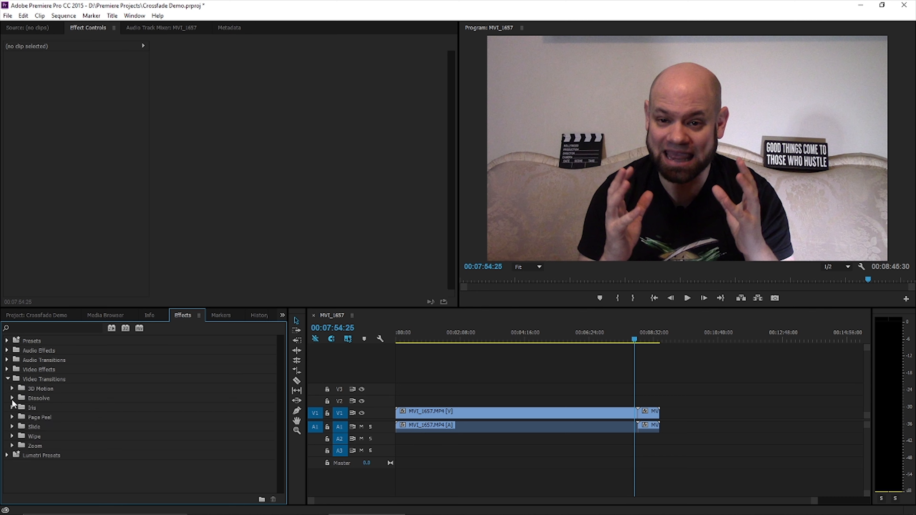
{"action": "left_click", "coordinate": [12, 399]}
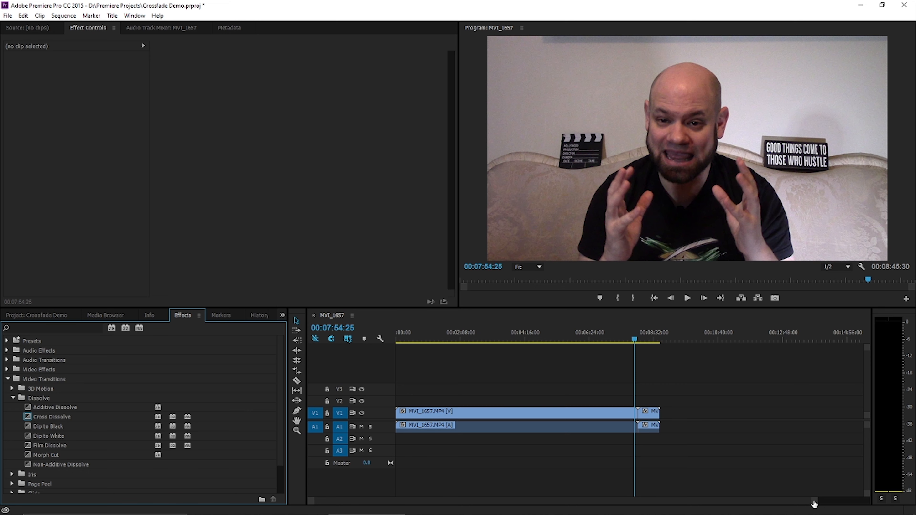
{"action": "left_click_drag", "start_coordinate": [814, 504], "coordinate": [648, 505]}
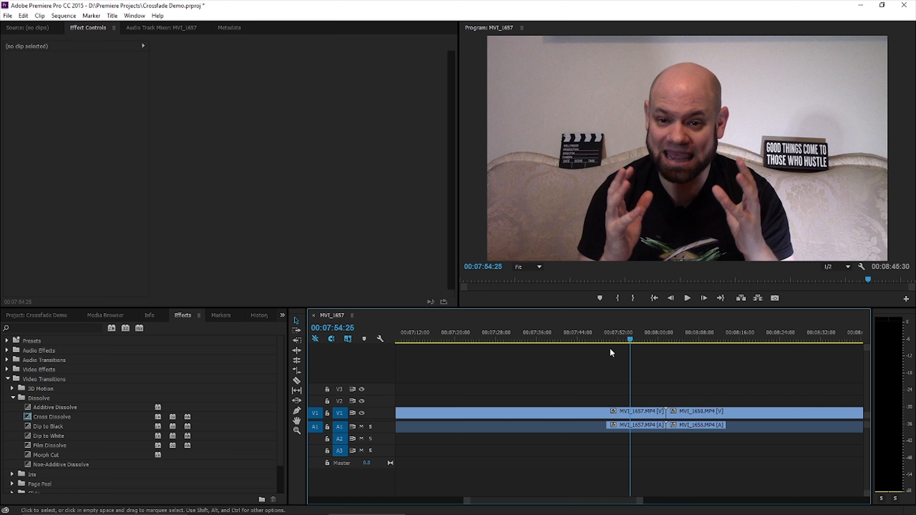
{"action": "left_click", "coordinate": [517, 334]}
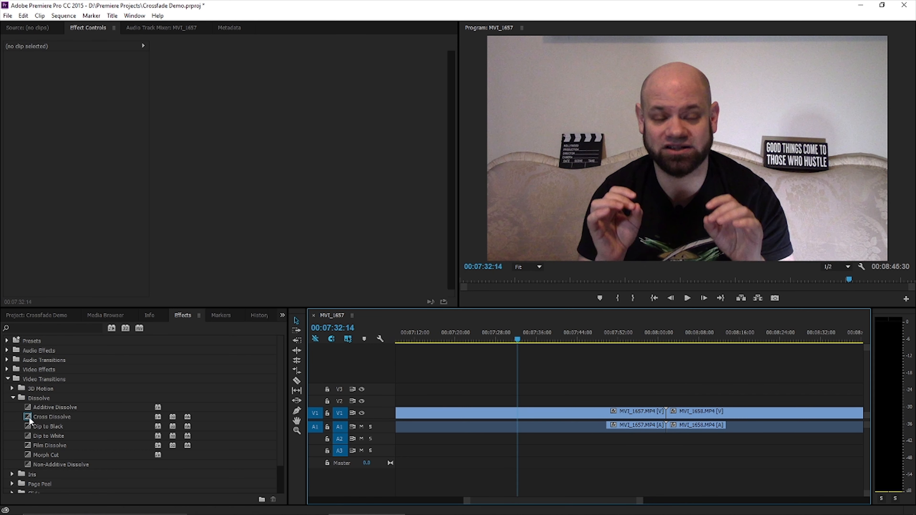
{"action": "left_click_drag", "start_coordinate": [30, 421], "coordinate": [673, 424]}
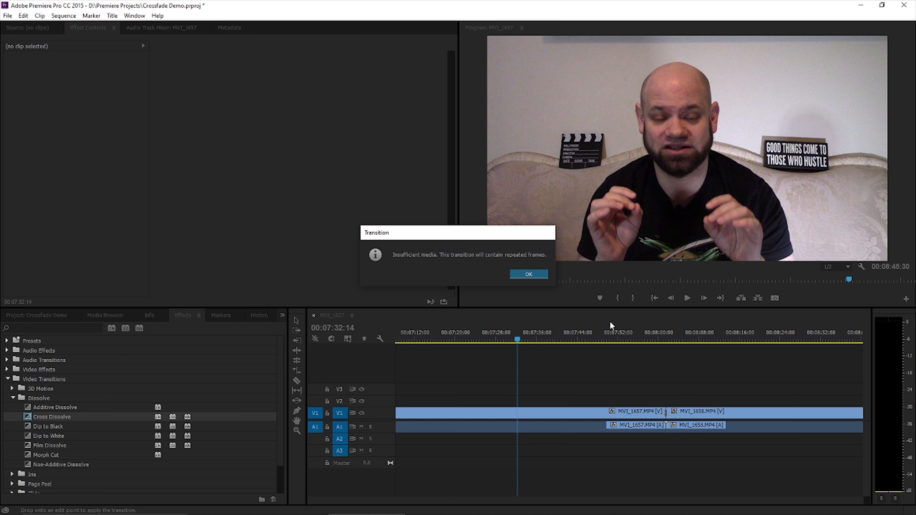
{"action": "key", "text": "Return"}
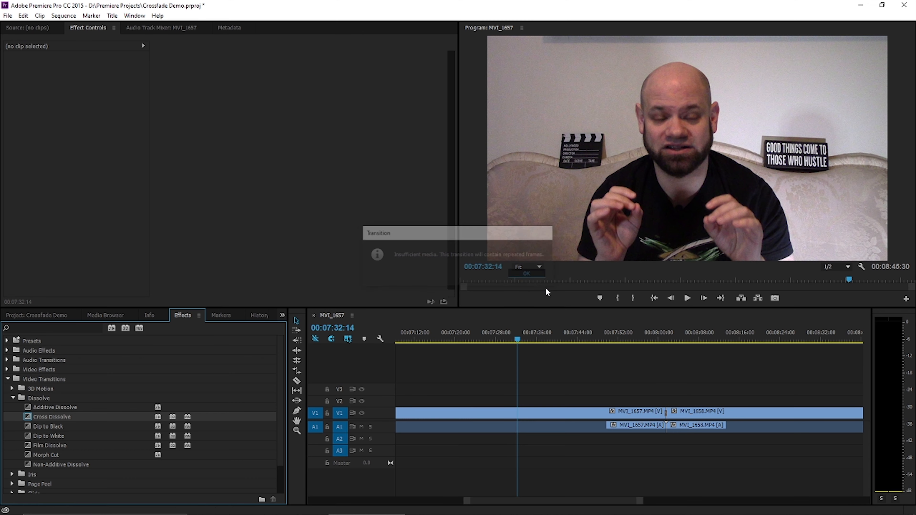
Step: Inspect the Cross Dissolve at the edit point up close and undo its application
{"action": "left_click", "coordinate": [668, 330]}
{"action": "left_click_drag", "start_coordinate": [639, 501], "coordinate": [572, 500]}
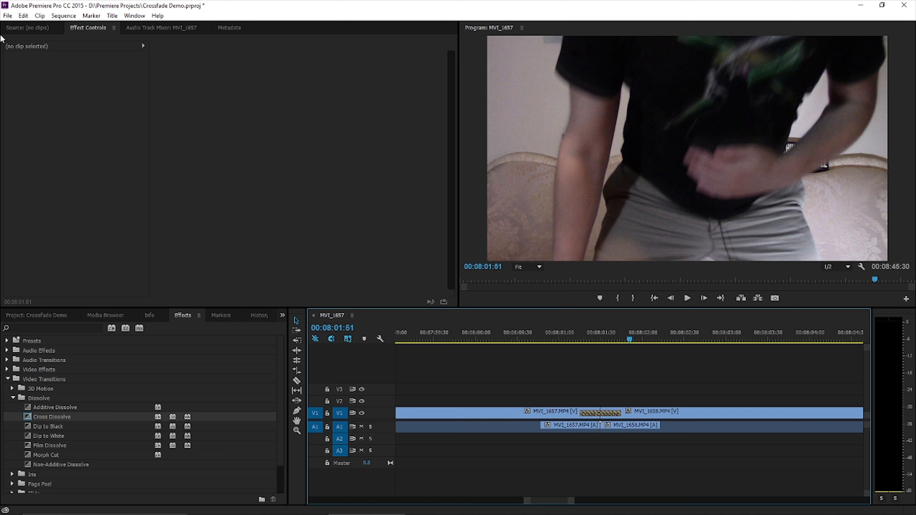
{"action": "left_click", "coordinate": [24, 16]}
{"action": "left_click", "coordinate": [33, 24]}
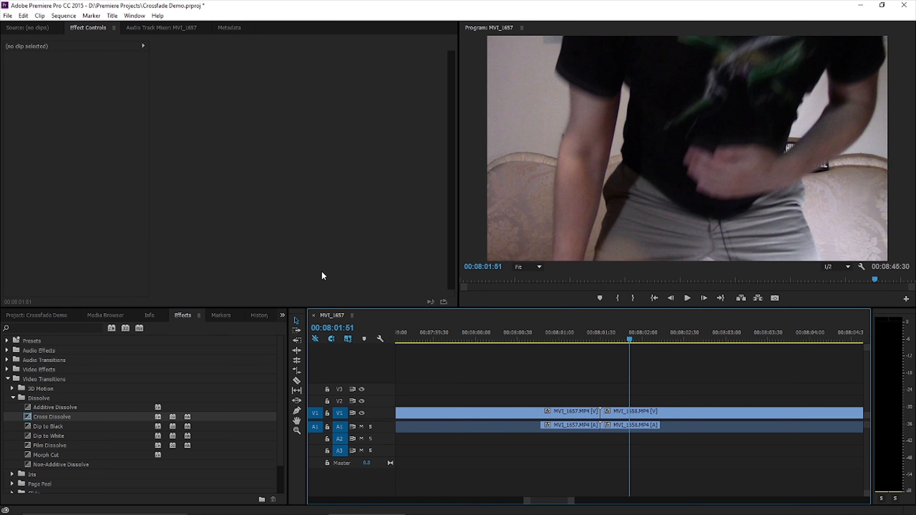
Step: Split MVI_1657 about one second before the edit point and MVI_1658 about one second after it with the Razor tool
{"action": "left_click", "coordinate": [297, 381]}
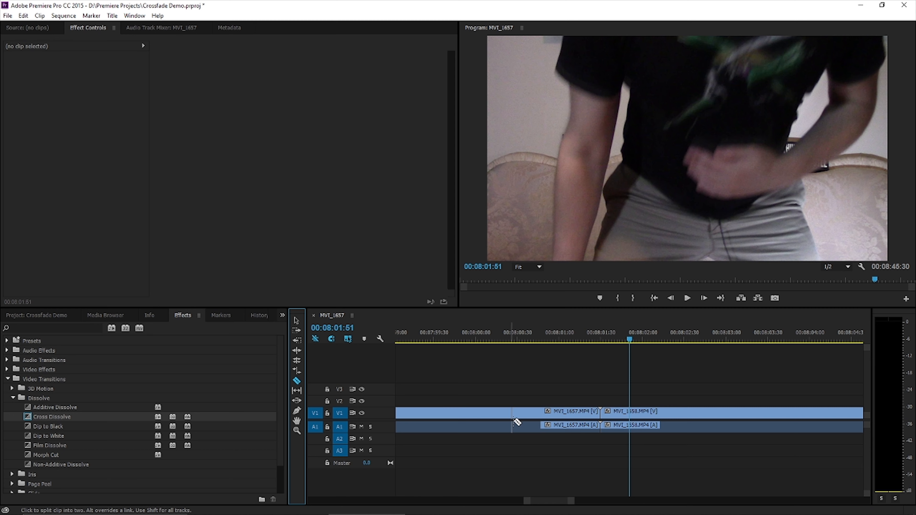
{"action": "left_click", "coordinate": [525, 420]}
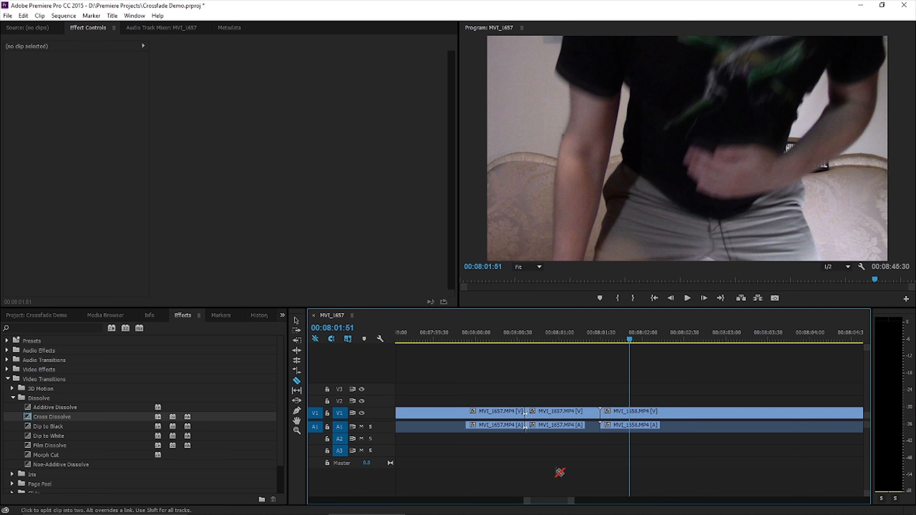
{"action": "left_click", "coordinate": [695, 417]}
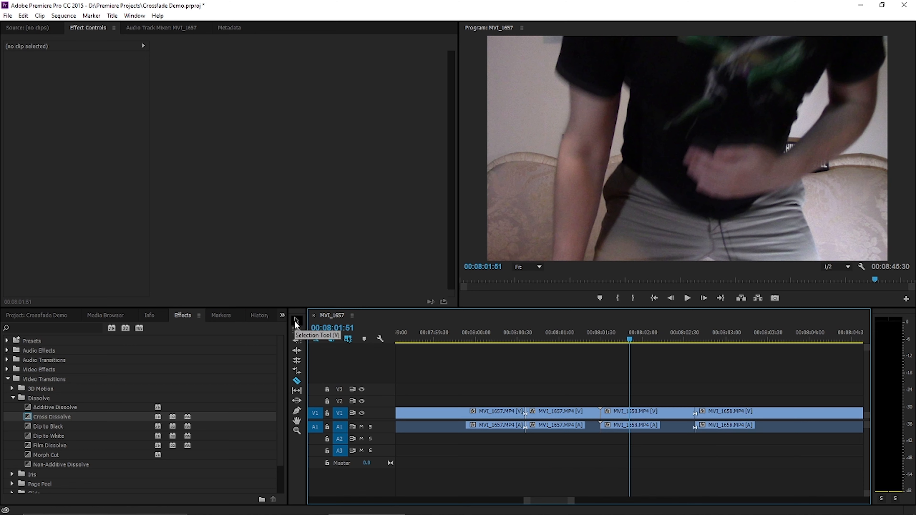
Step: Delete the two short clip pieces around the edit point, including their audio, and close the gap between the remaining clips
{"action": "left_click", "coordinate": [296, 324]}
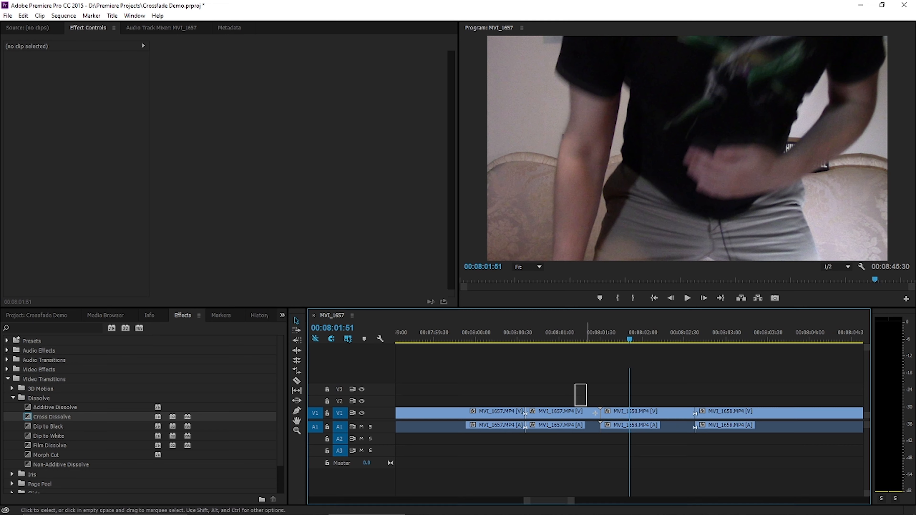
{"action": "left_click_drag", "start_coordinate": [586, 407], "coordinate": [652, 480]}
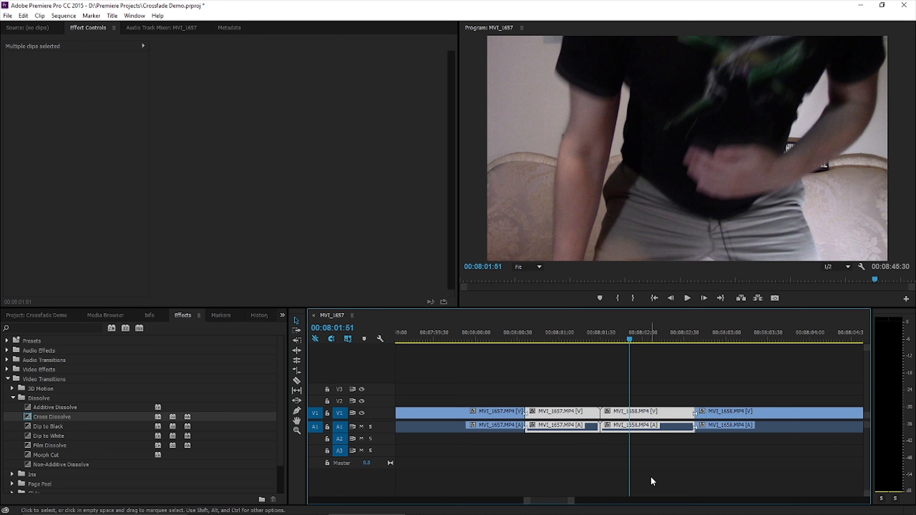
{"action": "key", "text": "Delete"}
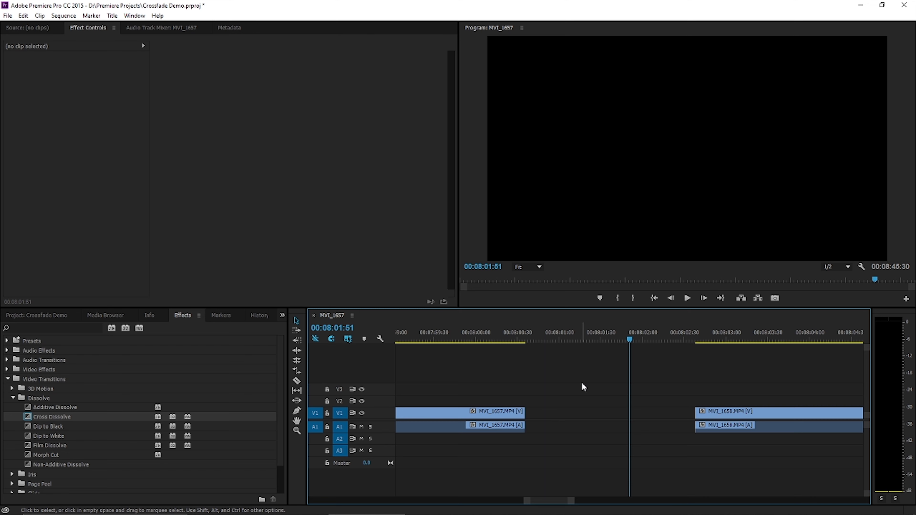
{"action": "left_click", "coordinate": [581, 413]}
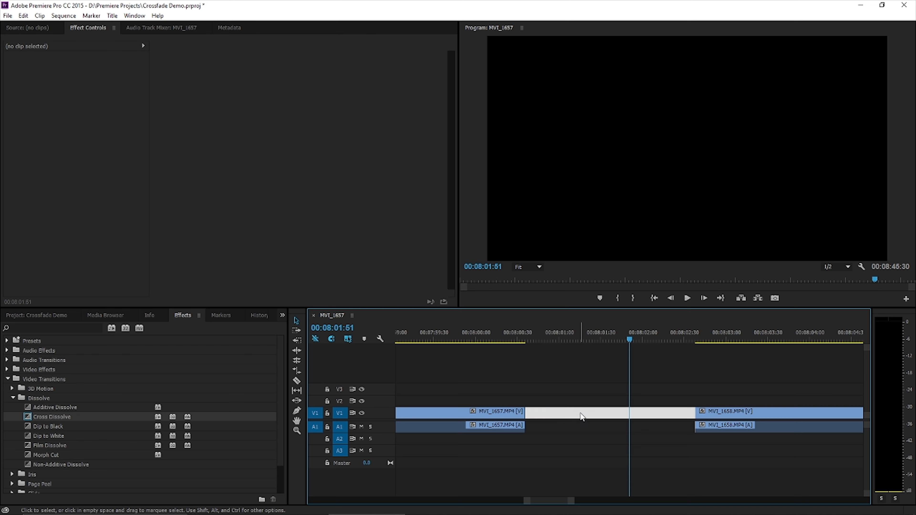
{"action": "key", "text": "Delete"}
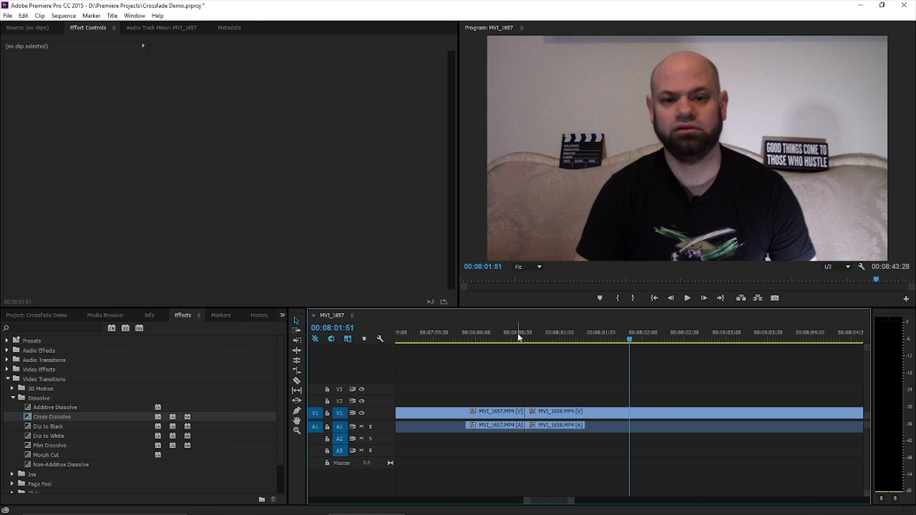
Step: Apply Cross Dissolve to the trimmed cut between MVI_1657 and MVI_1658 and play back the transition
{"action": "left_click", "coordinate": [429, 330]}
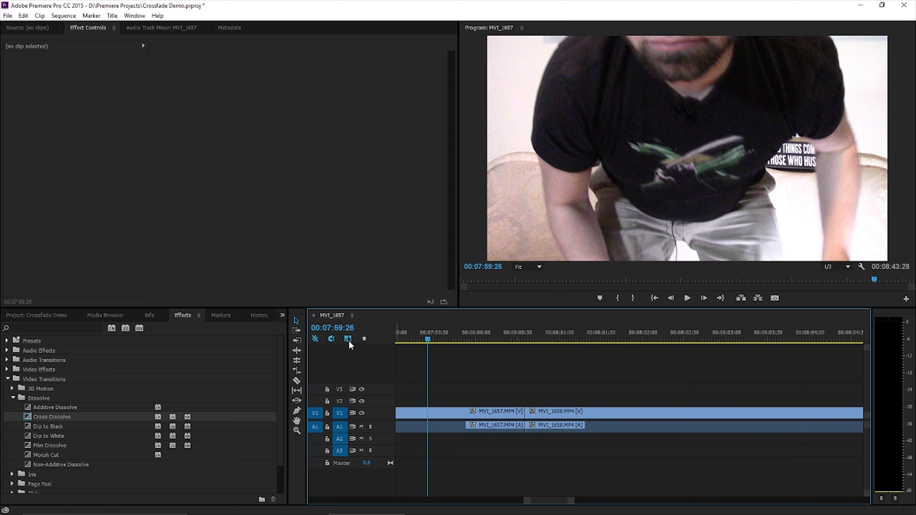
{"action": "left_click_drag", "start_coordinate": [27, 417], "coordinate": [525, 421]}
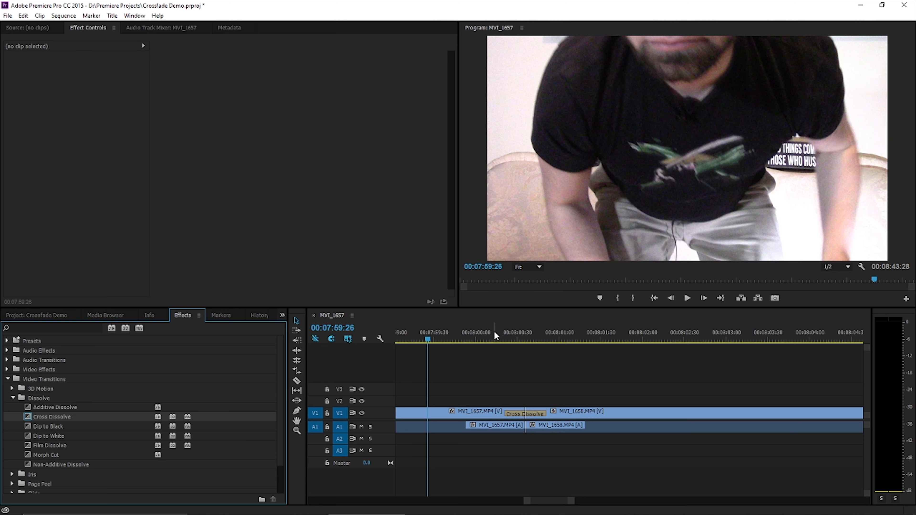
{"action": "left_click", "coordinate": [496, 338]}
{"action": "left_click", "coordinate": [688, 298]}
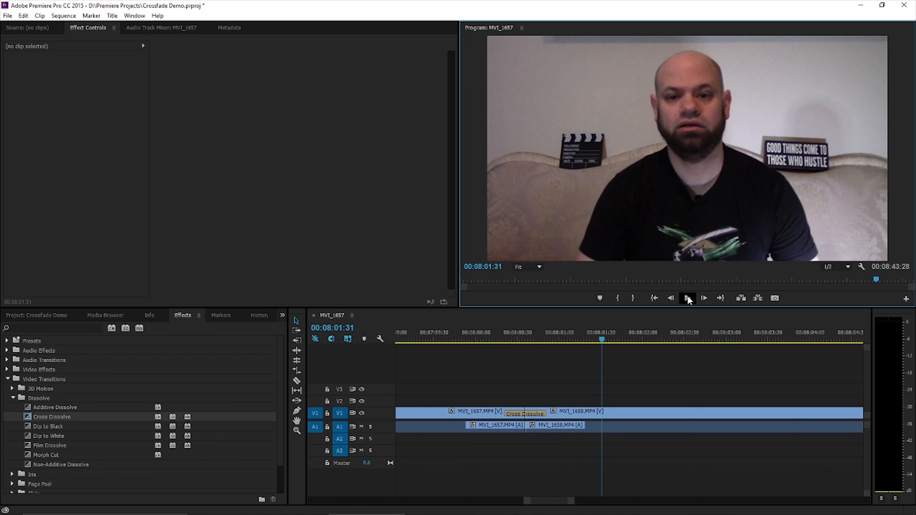
{"action": "left_click", "coordinate": [687, 298]}
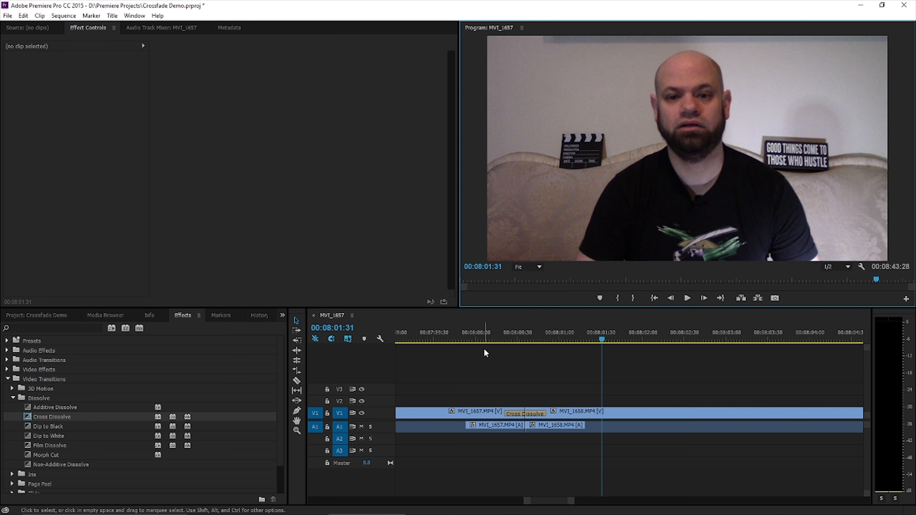
Step: Check the Cross Dissolve's midpoint frame and its effect settings, and undo the transition
{"action": "left_click", "coordinate": [520, 335]}
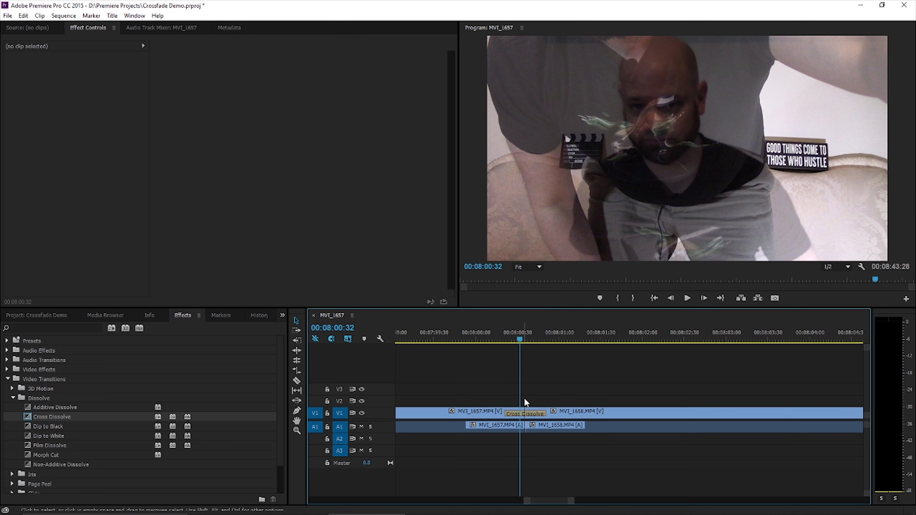
{"action": "left_click", "coordinate": [532, 413]}
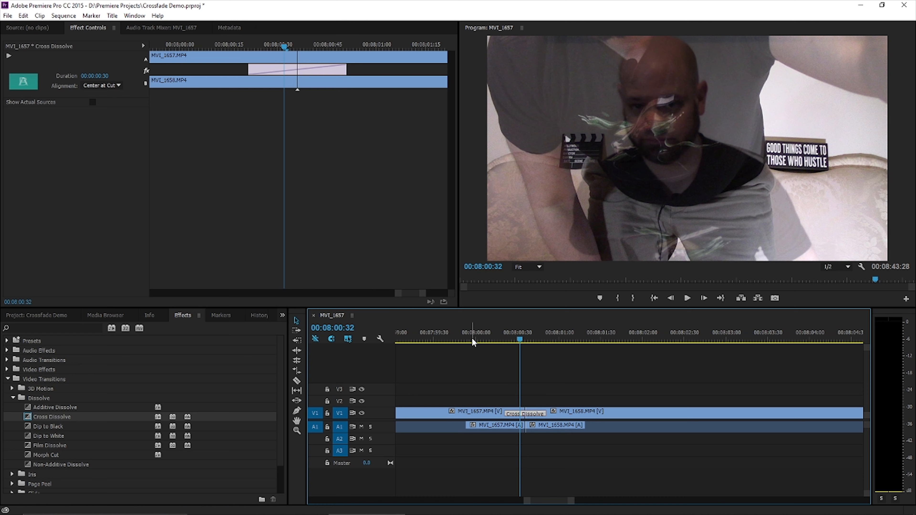
{"action": "left_click", "coordinate": [460, 334]}
{"action": "left_click", "coordinate": [25, 16]}
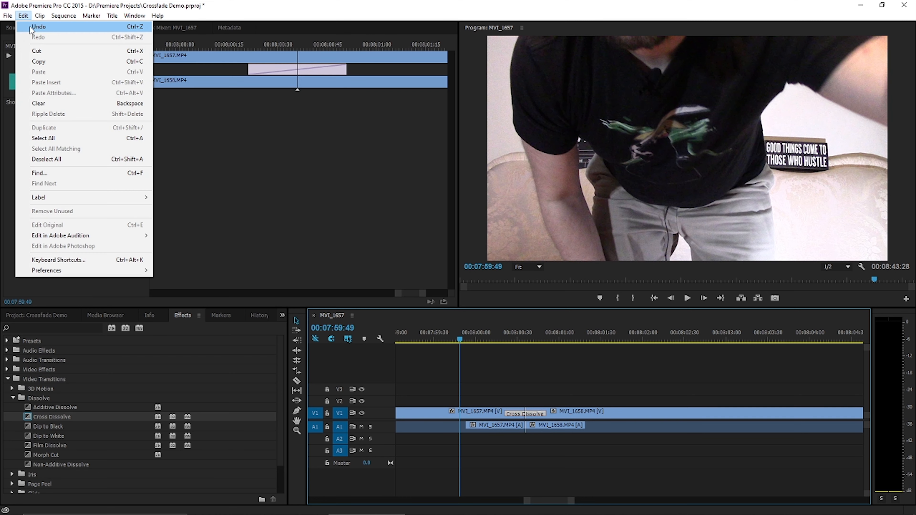
{"action": "left_click", "coordinate": [39, 27]}
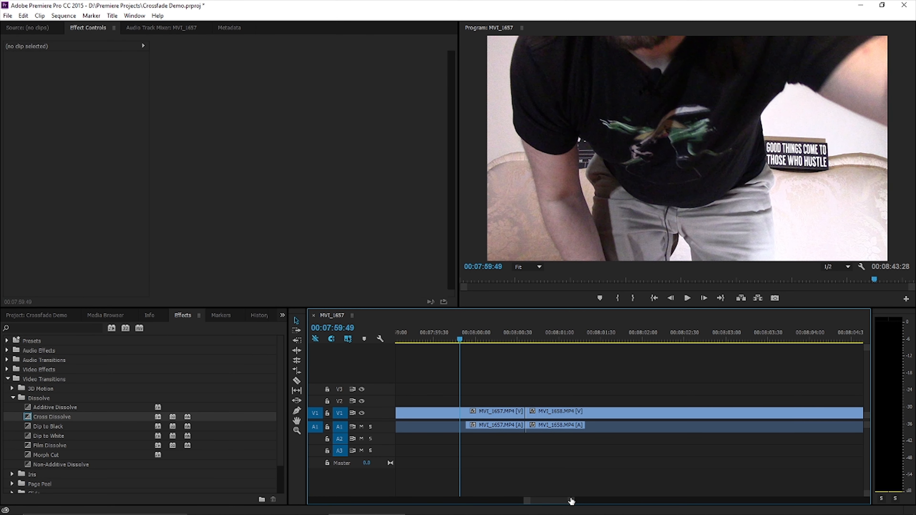
Step: Expand track V1 and add an opacity keyframe to the MVI_1657 video clip at 00:07:57:17
{"action": "left_click_drag", "start_coordinate": [571, 501], "coordinate": [601, 502]}
{"action": "left_click", "coordinate": [581, 339]}
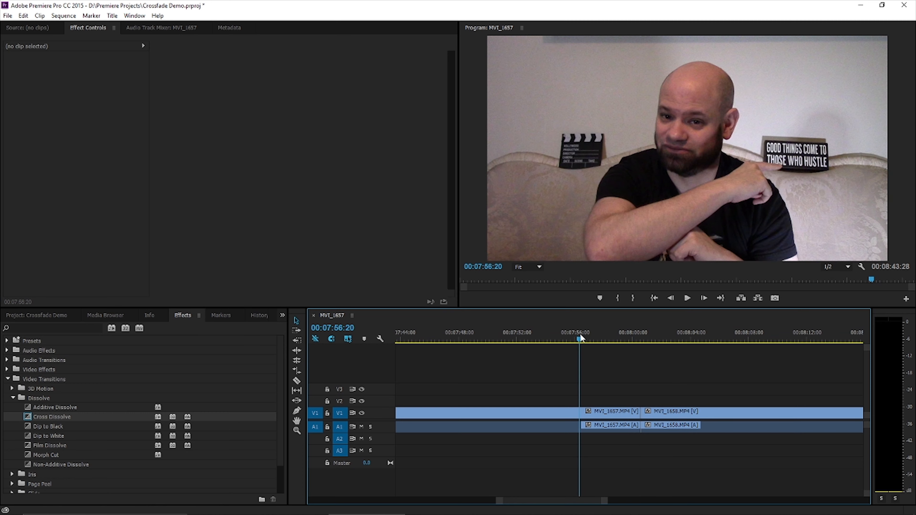
{"action": "left_click", "coordinate": [582, 340]}
{"action": "left_click_drag", "start_coordinate": [582, 340], "coordinate": [594, 340]}
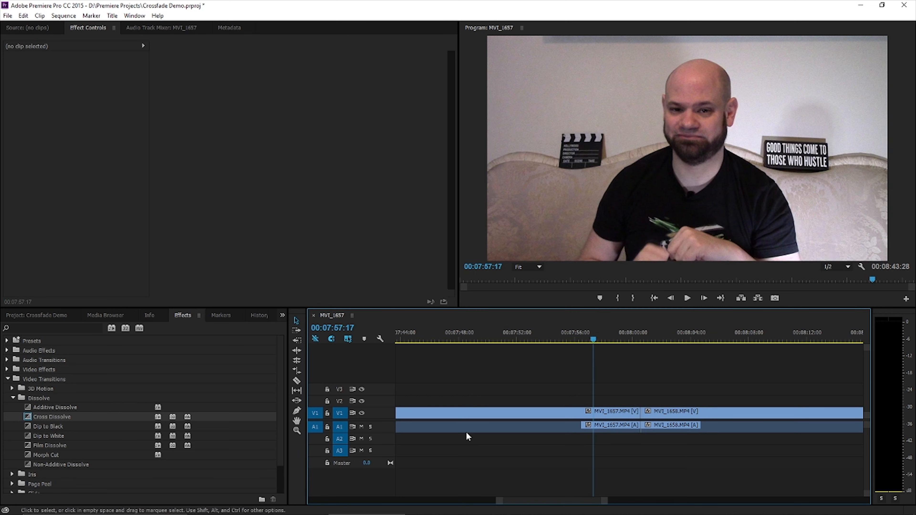
{"action": "double_click", "coordinate": [388, 410]}
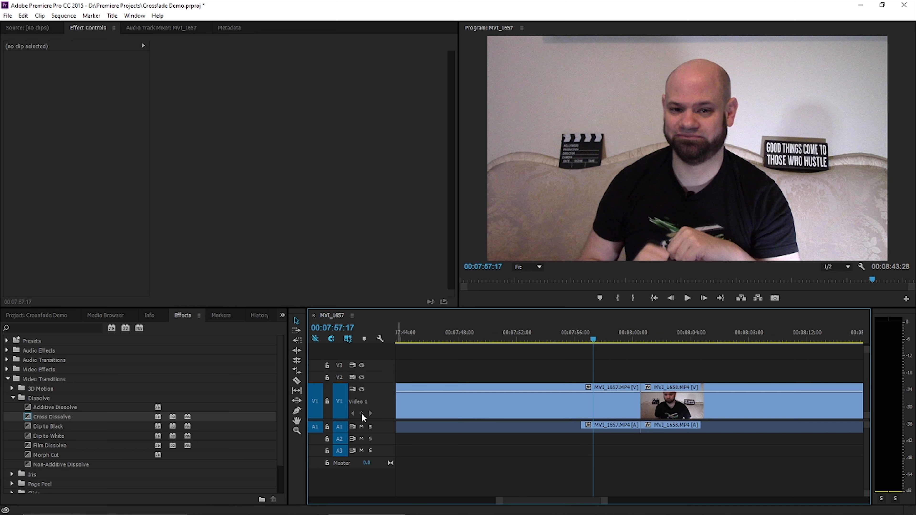
{"action": "left_click", "coordinate": [505, 394]}
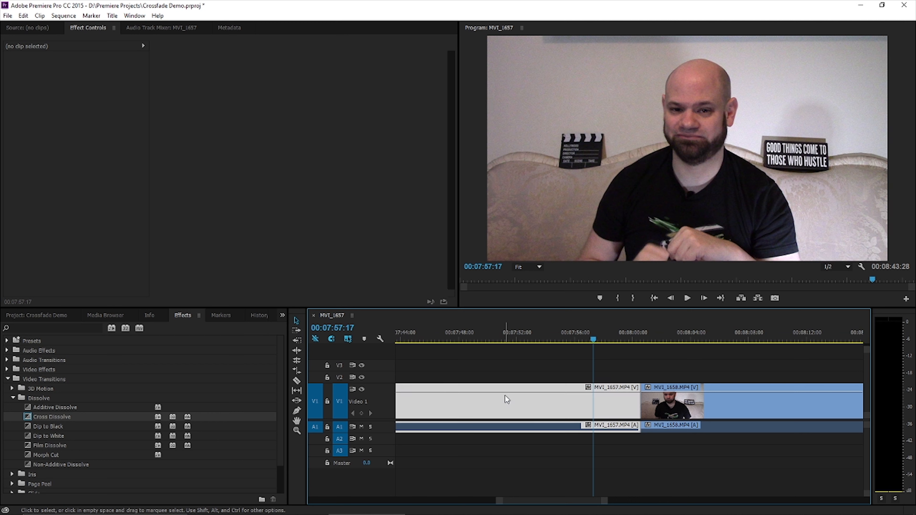
{"action": "left_click", "coordinate": [361, 414]}
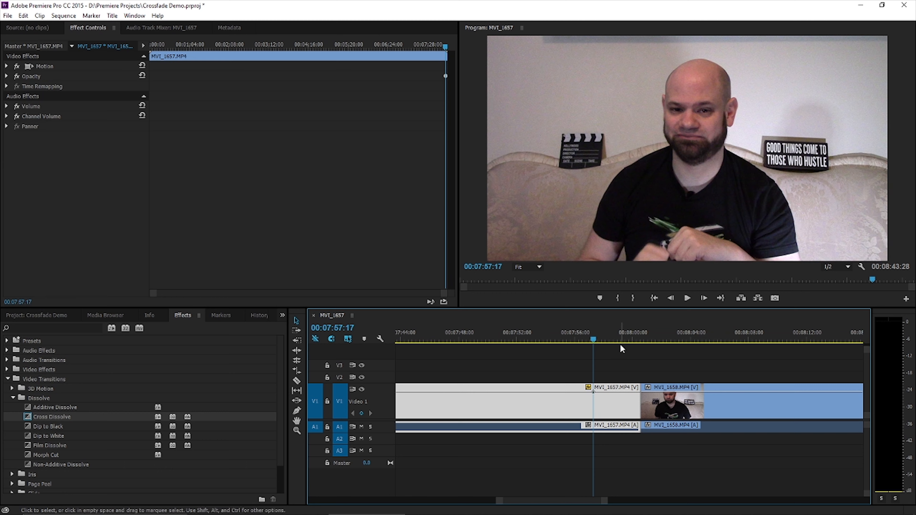
Step: Add a second opacity keyframe to MVI_1657 and lower it at the clip's end to fade the video out, checking the fade
{"action": "left_click", "coordinate": [624, 335]}
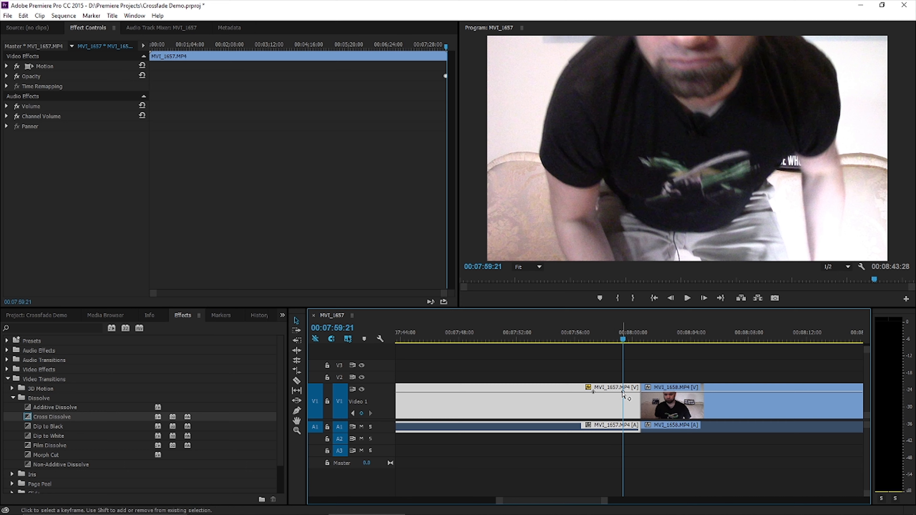
{"action": "left_click_drag", "start_coordinate": [623, 391], "coordinate": [641, 417]}
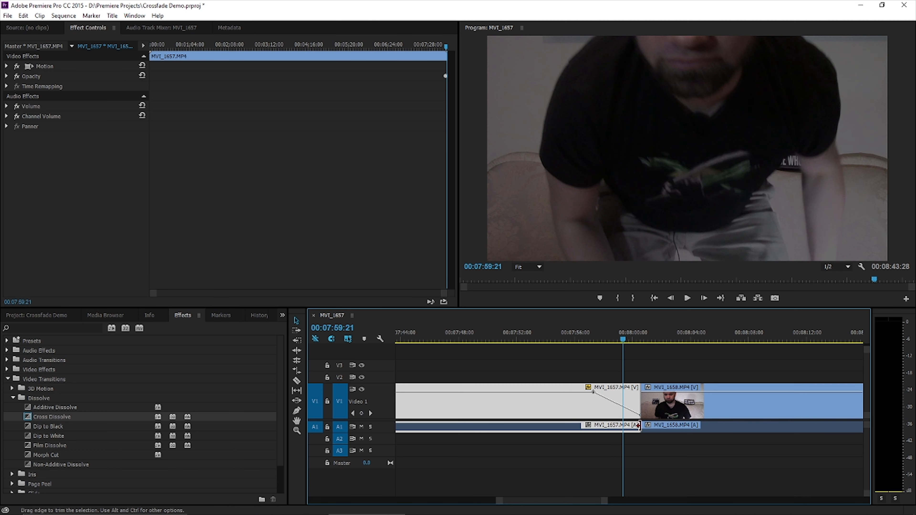
{"action": "left_click", "coordinate": [604, 339]}
{"action": "mouse_move", "coordinate": [606, 343]}
{"action": "left_mouse_down"}
{"action": "mouse_move", "coordinate": [641, 355]}
{"action": "mouse_move", "coordinate": [595, 355]}
{"action": "left_mouse_up"}
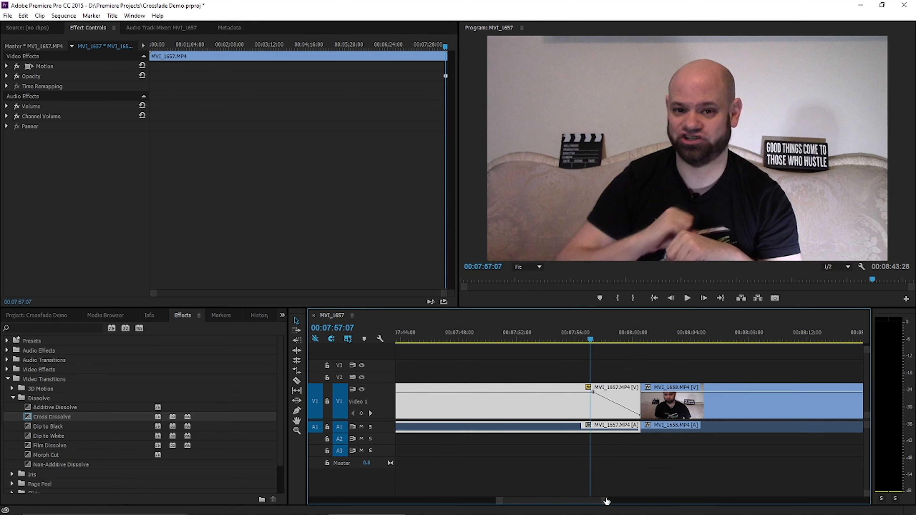
Step: Add an opacity keyframe to the MVI_1658 video clip at 00:08:02:07
{"action": "left_click_drag", "start_coordinate": [605, 500], "coordinate": [609, 499]}
{"action": "left_click", "coordinate": [691, 337]}
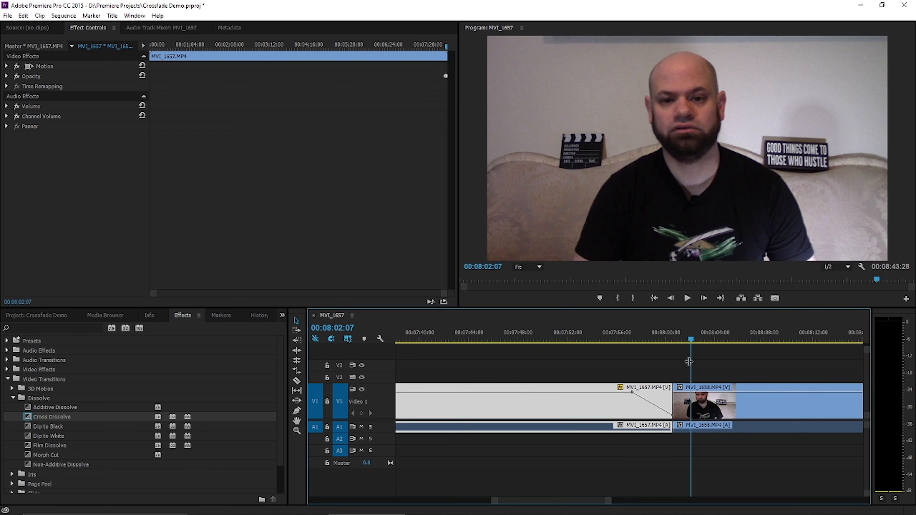
{"action": "left_click", "coordinate": [783, 397]}
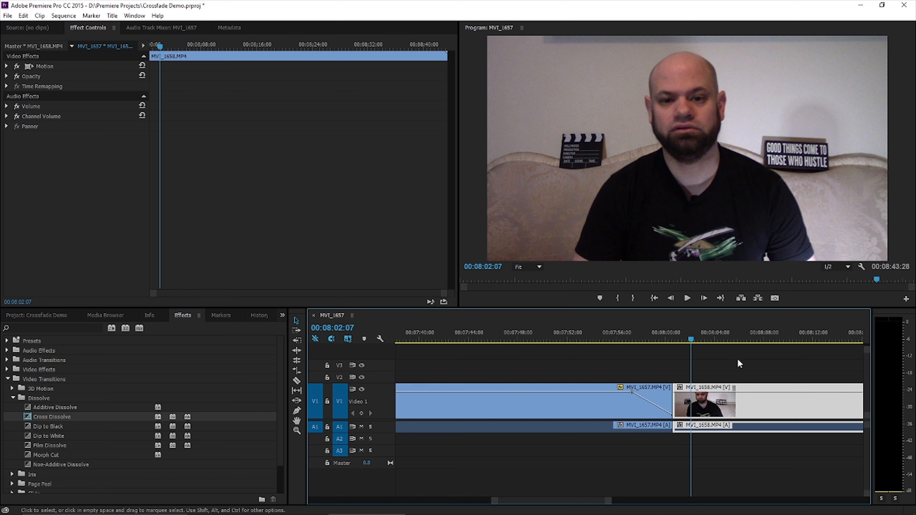
{"action": "left_click", "coordinate": [362, 413]}
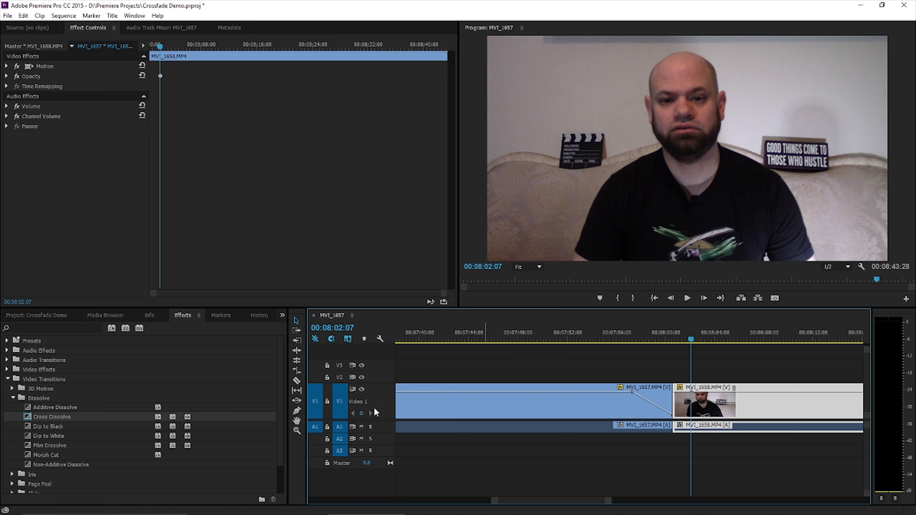
Step: Add an opacity keyframe to MVI_1658 at 00:08:01:00, then move it to the clip's start and lower it to fade the video in
{"action": "left_click", "coordinate": [678, 337]}
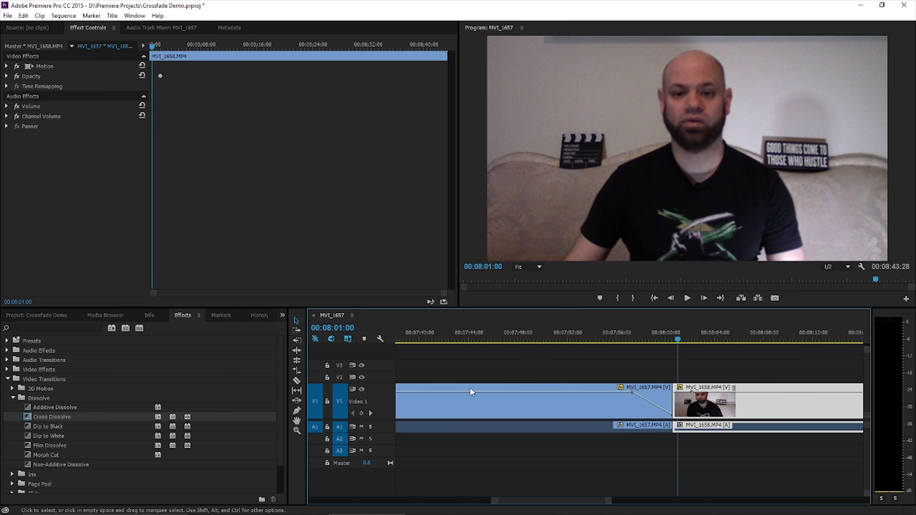
{"action": "left_click", "coordinate": [362, 413]}
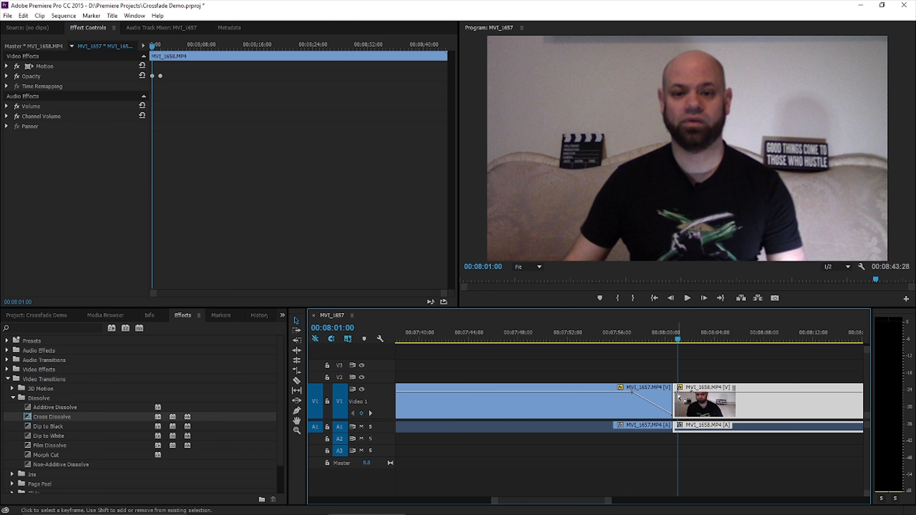
{"action": "left_click_drag", "start_coordinate": [678, 391], "coordinate": [674, 414]}
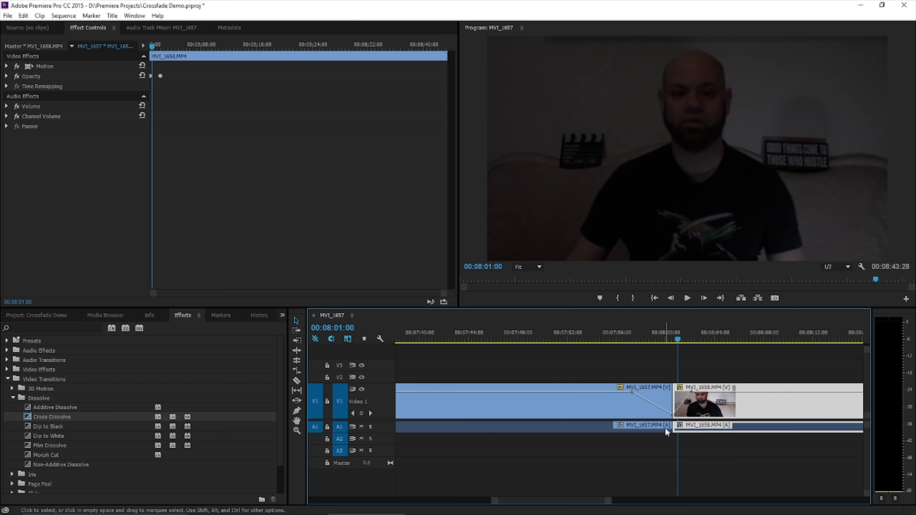
Step: Play the sequence from 00:07:55:32 through the cut to check the fade-out and fade-in
{"action": "left_click", "coordinate": [611, 331]}
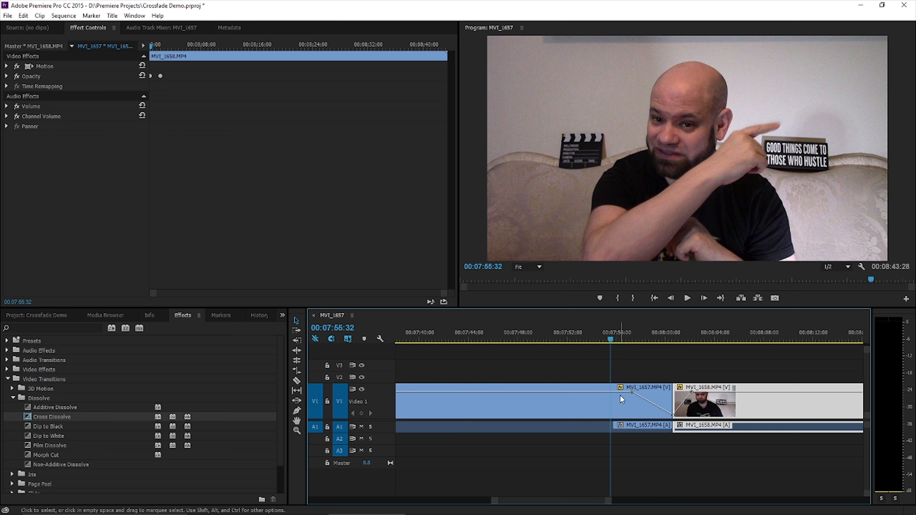
{"action": "left_click", "coordinate": [686, 298]}
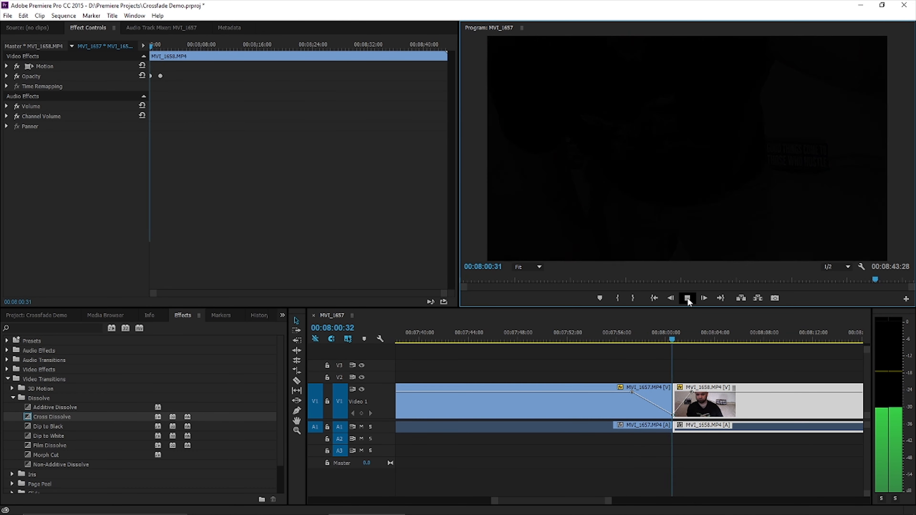
{"action": "left_click", "coordinate": [686, 297]}
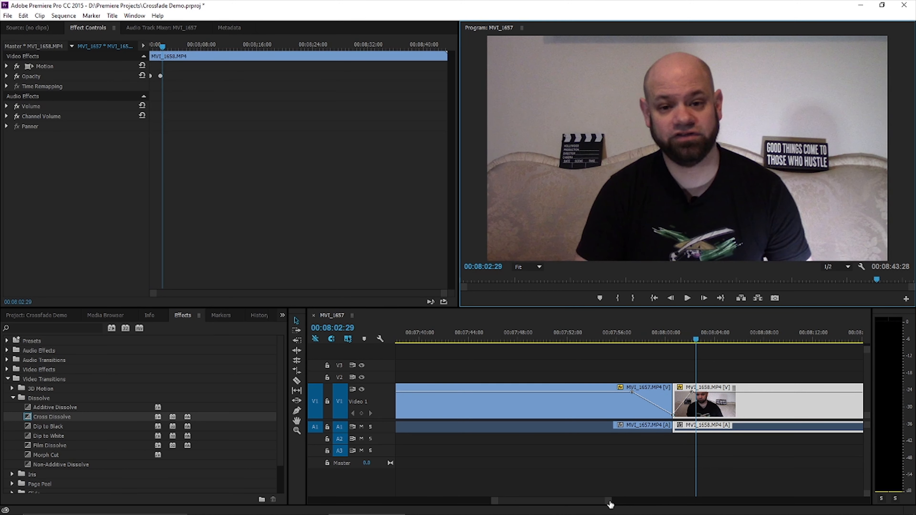
Step: Move MVI_1657's video to track V2 and its audio to track A2, and expand track V2
{"action": "left_click_drag", "start_coordinate": [609, 504], "coordinate": [632, 509]}
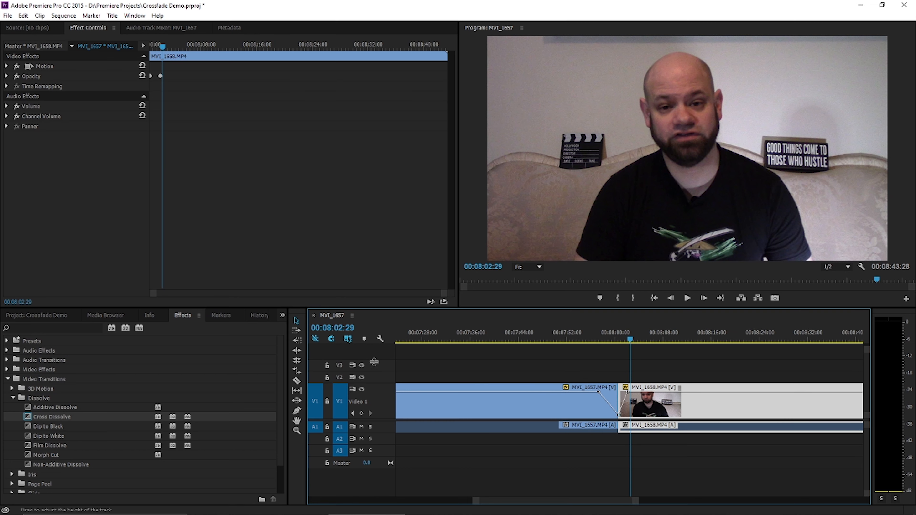
{"action": "left_click", "coordinate": [591, 404]}
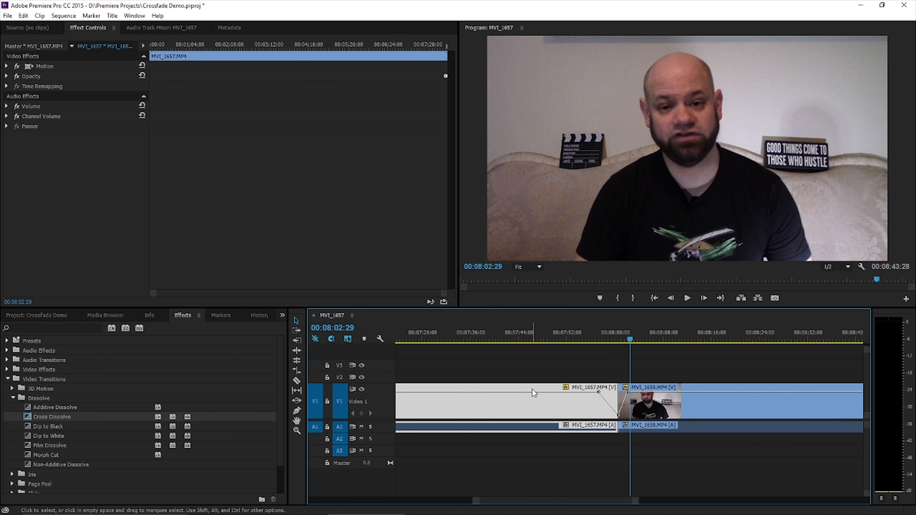
{"action": "left_click_drag", "start_coordinate": [532, 390], "coordinate": [530, 378]}
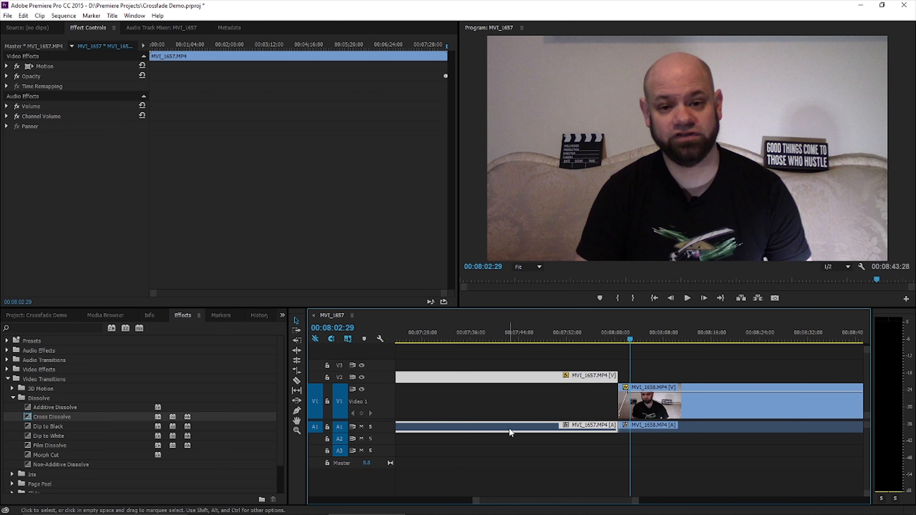
{"action": "left_click_drag", "start_coordinate": [508, 426], "coordinate": [508, 434]}
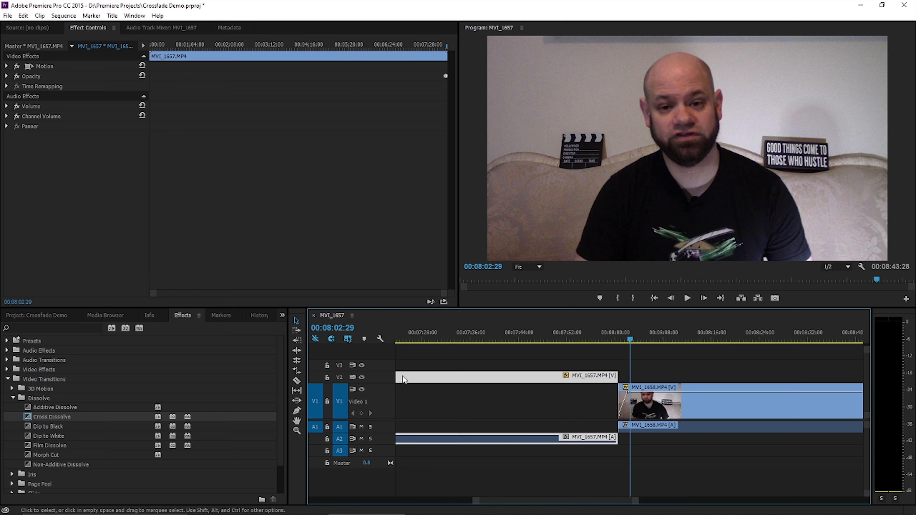
{"action": "double_click", "coordinate": [388, 378]}
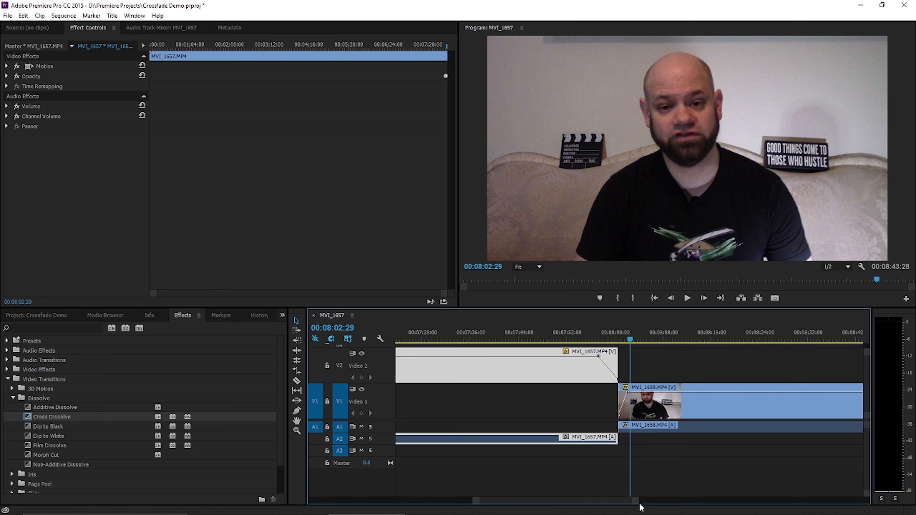
Step: Shift MVI_1658 earlier on track V1 so its fade-in overlaps MVI_1657's fade-out, and scrub through the overlap
{"action": "left_click_drag", "start_coordinate": [638, 500], "coordinate": [594, 500]}
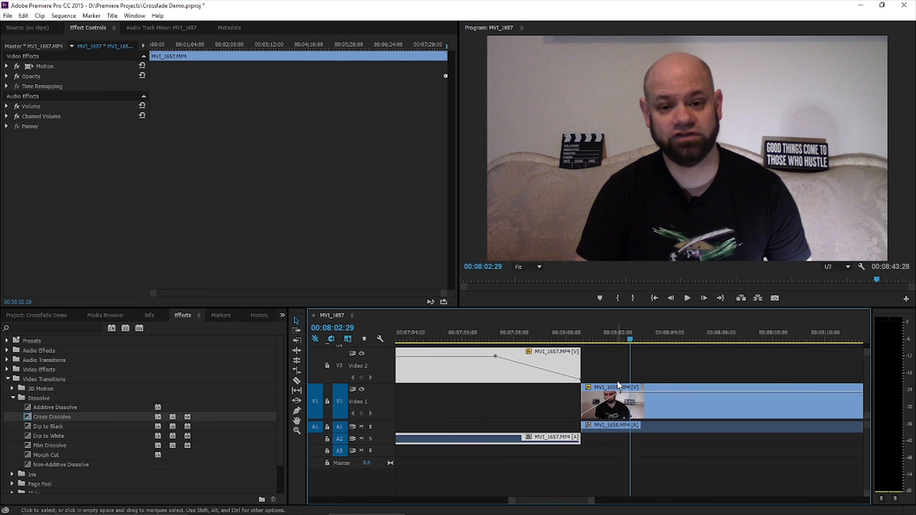
{"action": "left_click_drag", "start_coordinate": [620, 384], "coordinate": [570, 388]}
{"action": "left_click_drag", "start_coordinate": [512, 339], "coordinate": [582, 344]}
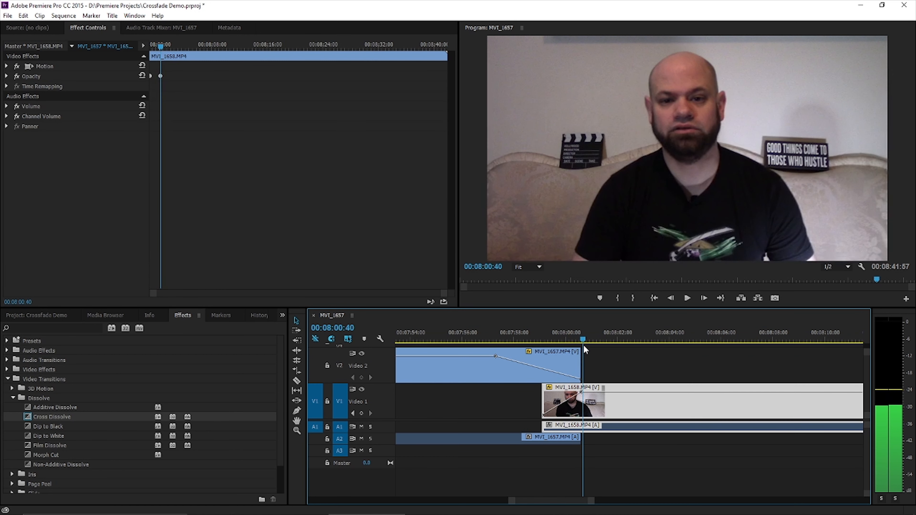